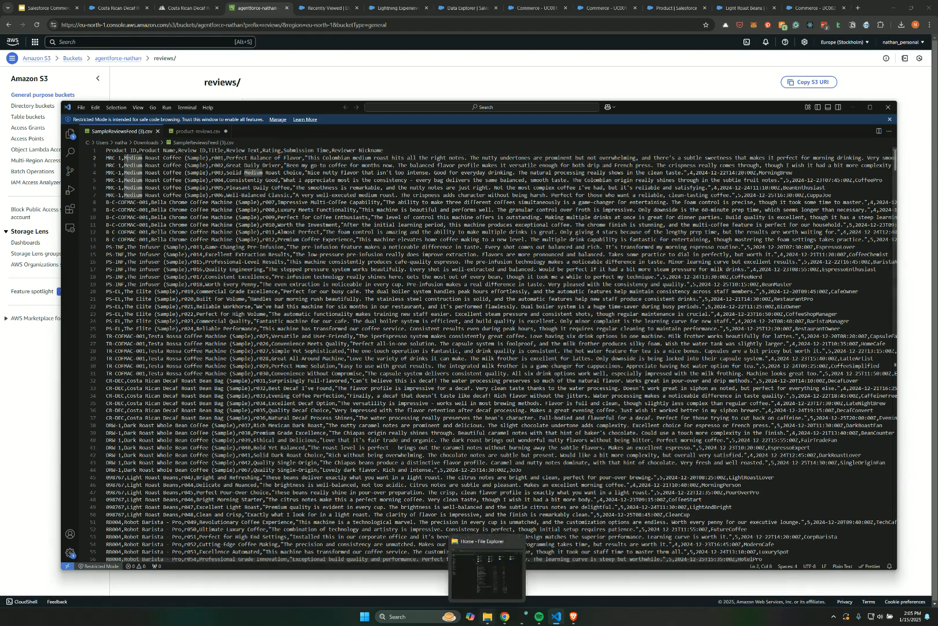
Look through the review rows in the SampleReviewsFeed CSV, and switch back to its reviews folder in Amazon S3
scroll(440, 491, "down", 3)
scroll(440, 492, "down", 5)
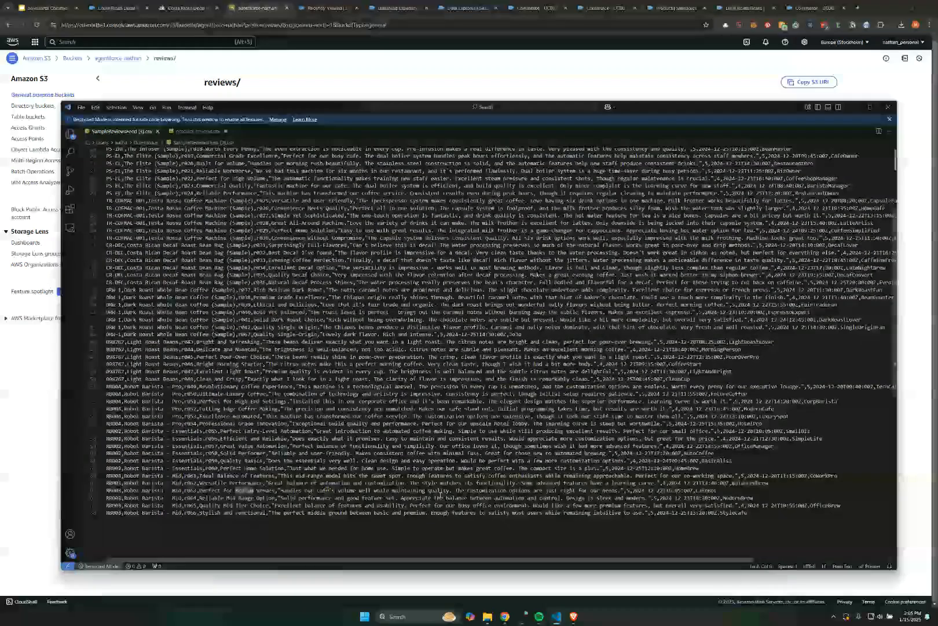
scroll(440, 494, "up", 3)
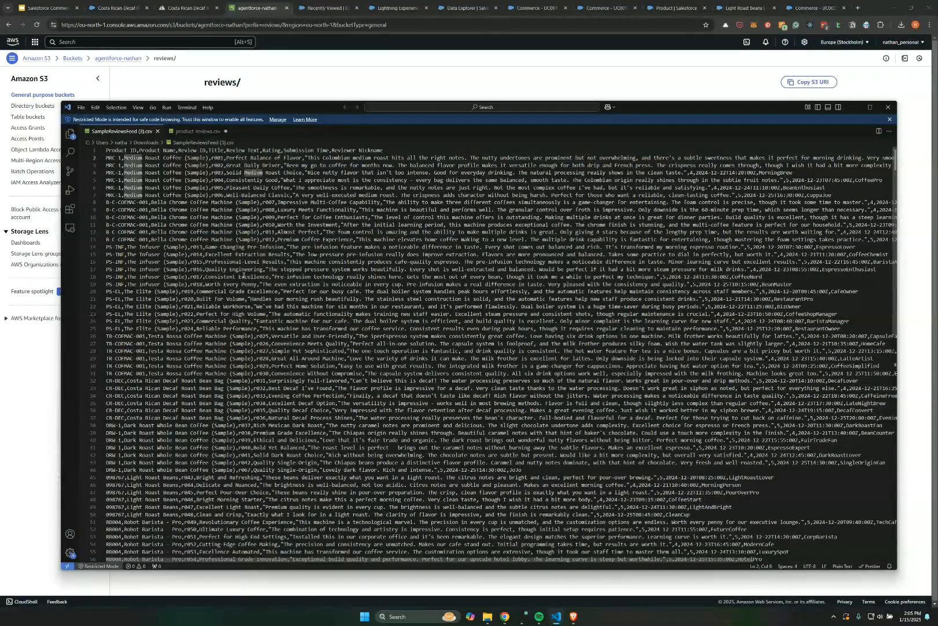
left_click(267, 7)
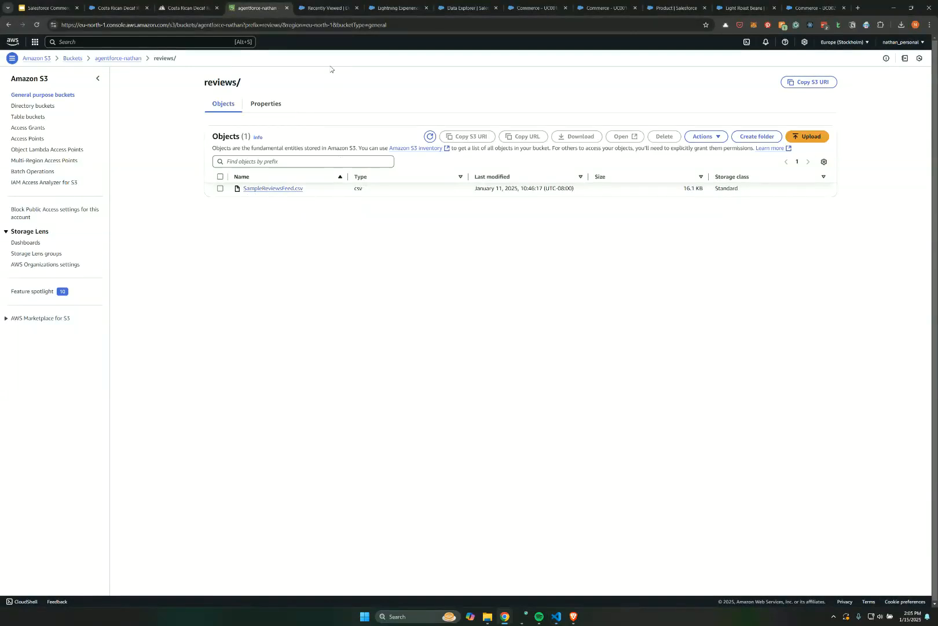
Switch to the Data Cloud data streams, preview Amazon S3 as the source for a new stream, and cancel without creating it
left_click(331, 10)
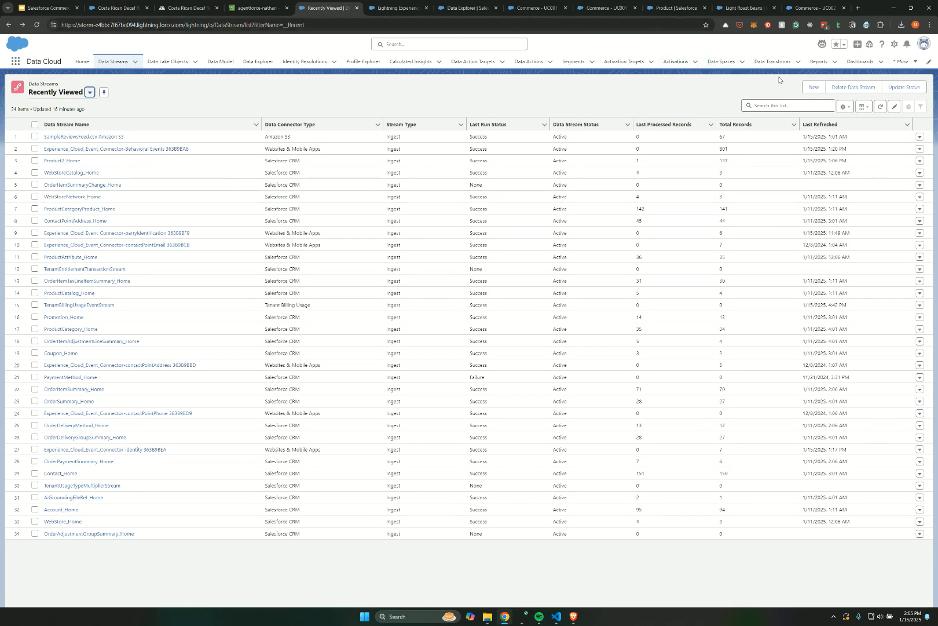
left_click(813, 87)
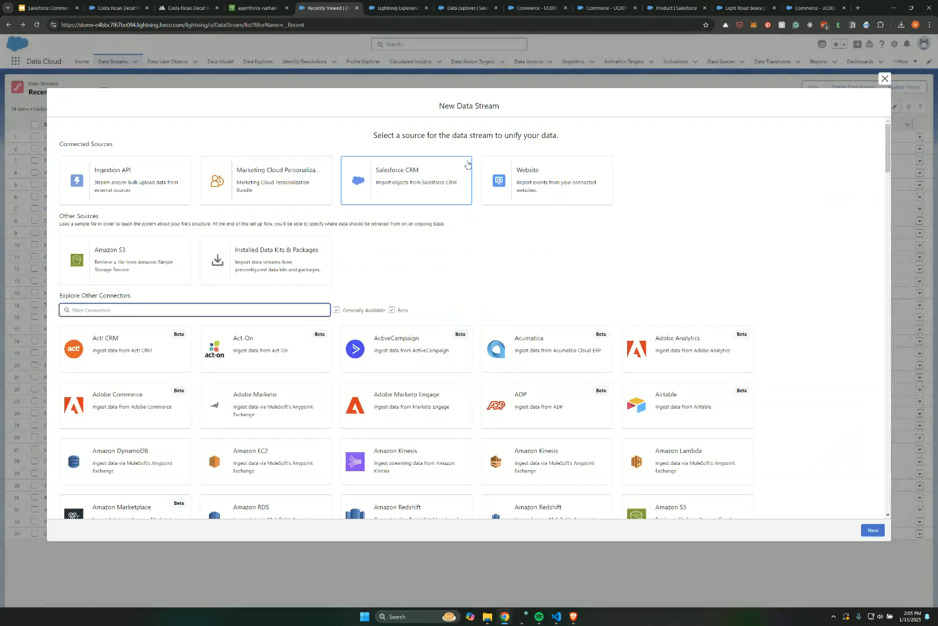
left_click(104, 263)
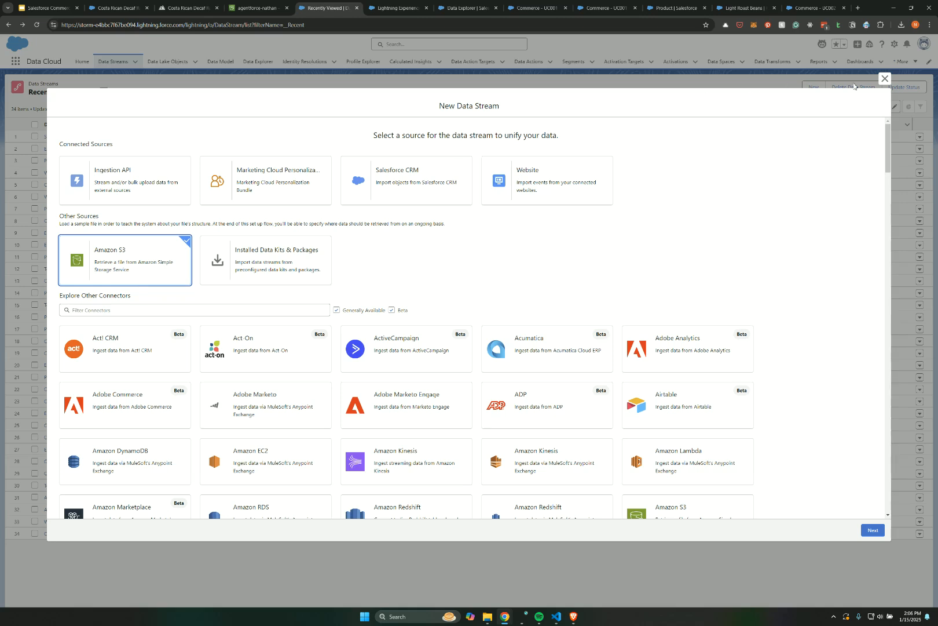
left_click(886, 78)
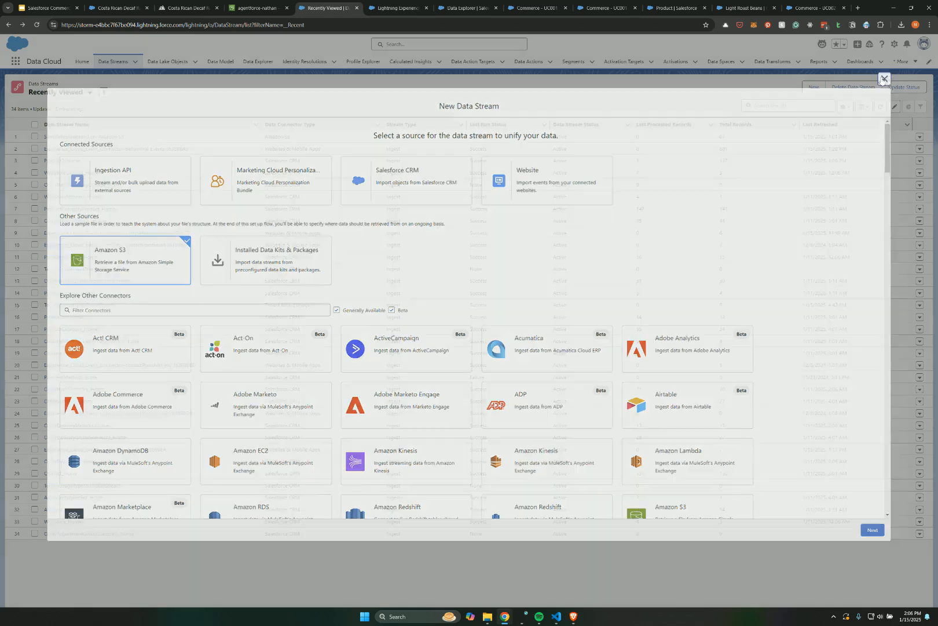
Switch to the Google Slides presentation and go over the Import Reviews items of the Build Plan slide
left_click(46, 8)
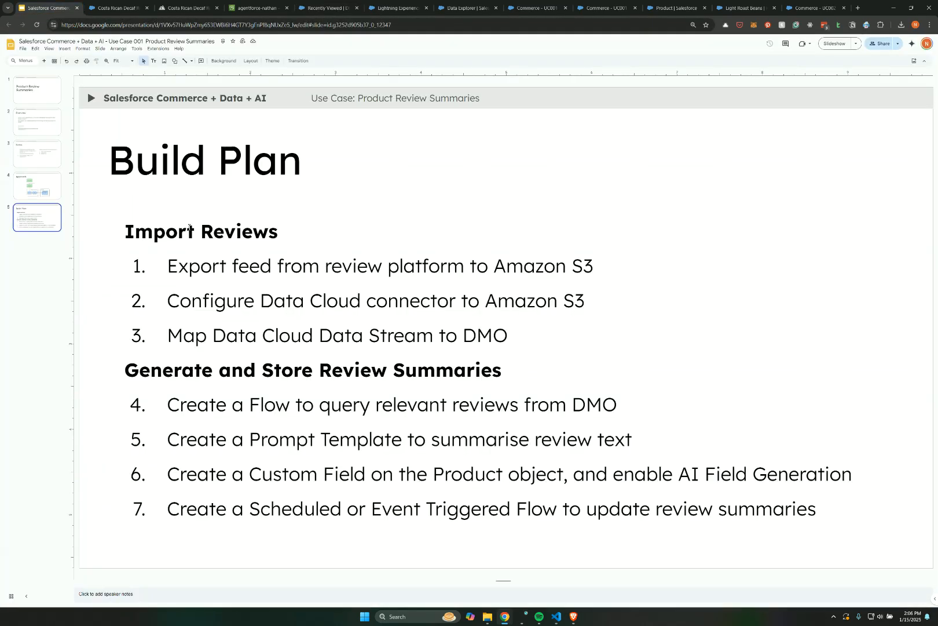
triple_click(165, 268)
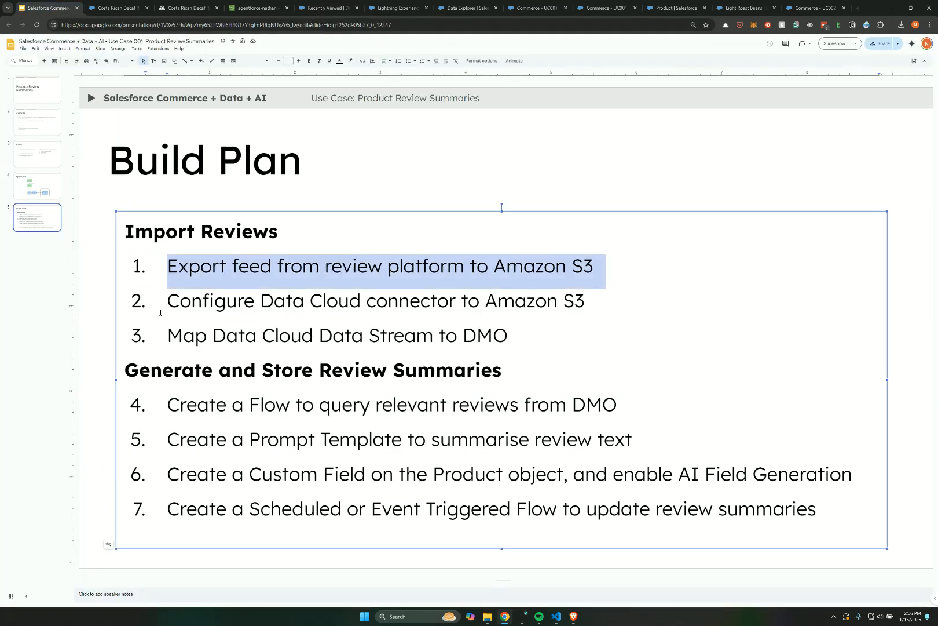
left_click(178, 342)
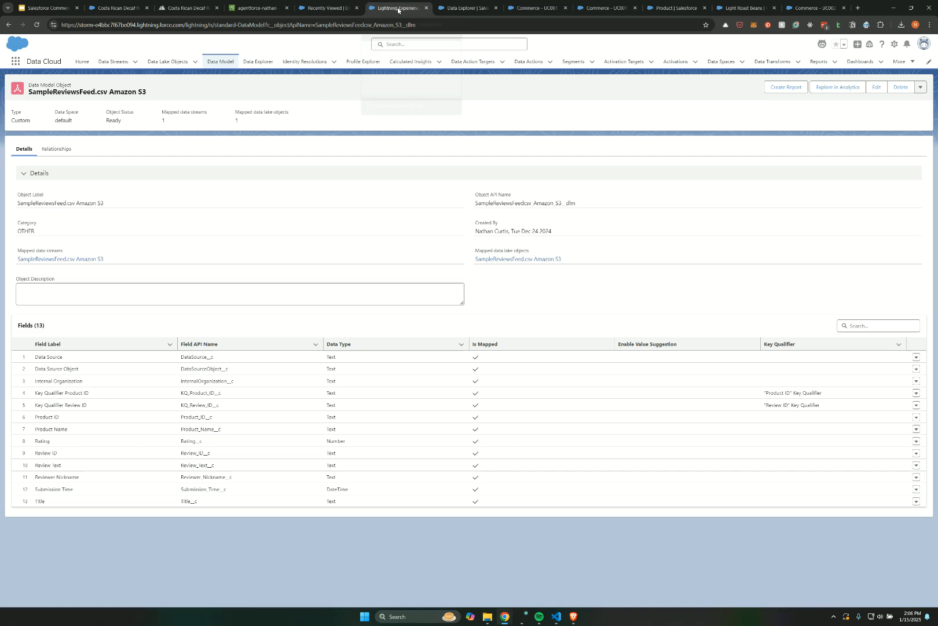
Examine the SampleReviewsFeed.csv Amazon S3 data model object and its records in Data Explorer, and return to the presentation's Approach slide
left_click(399, 9)
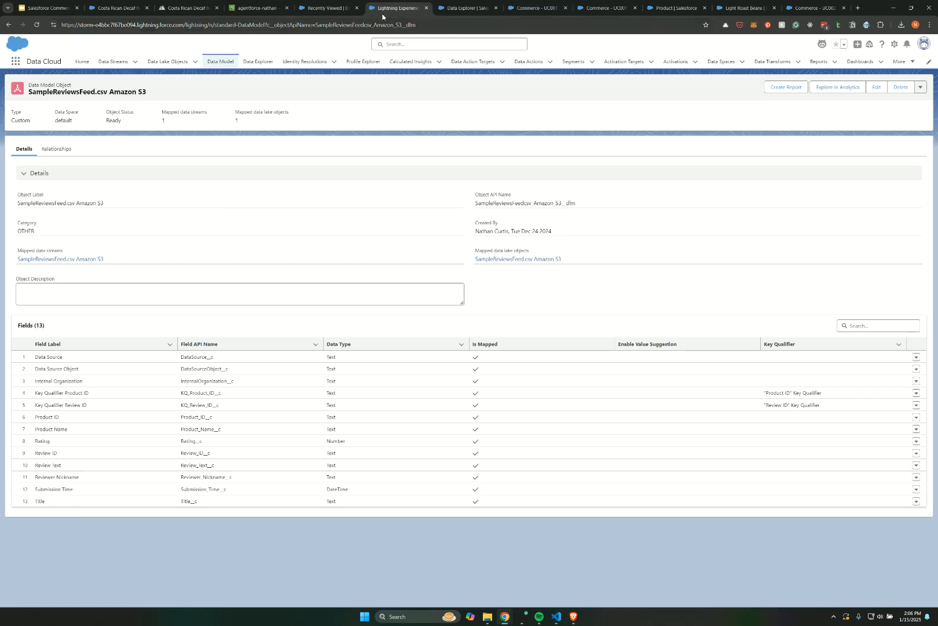
left_click(457, 11)
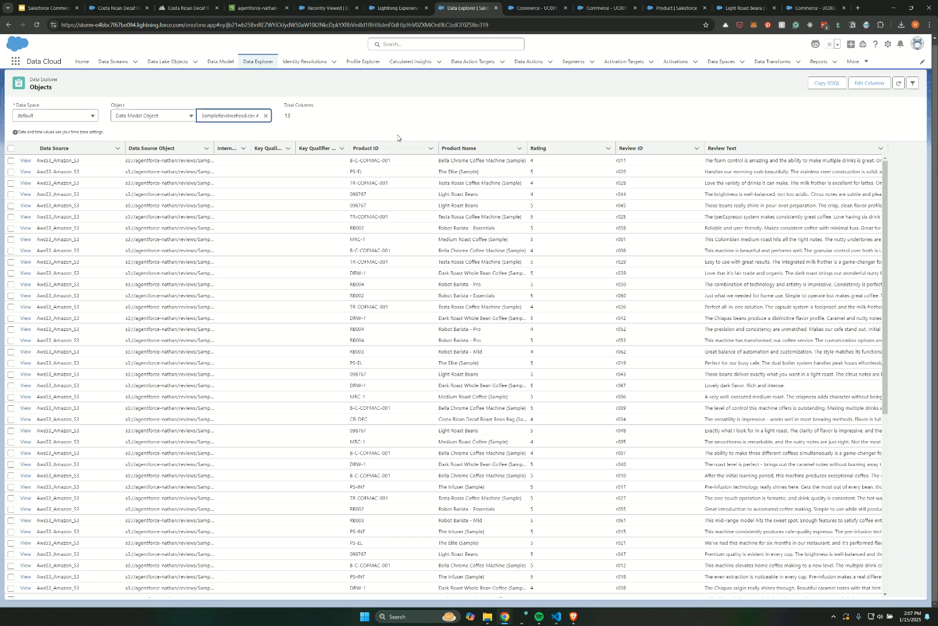
left_click(46, 7)
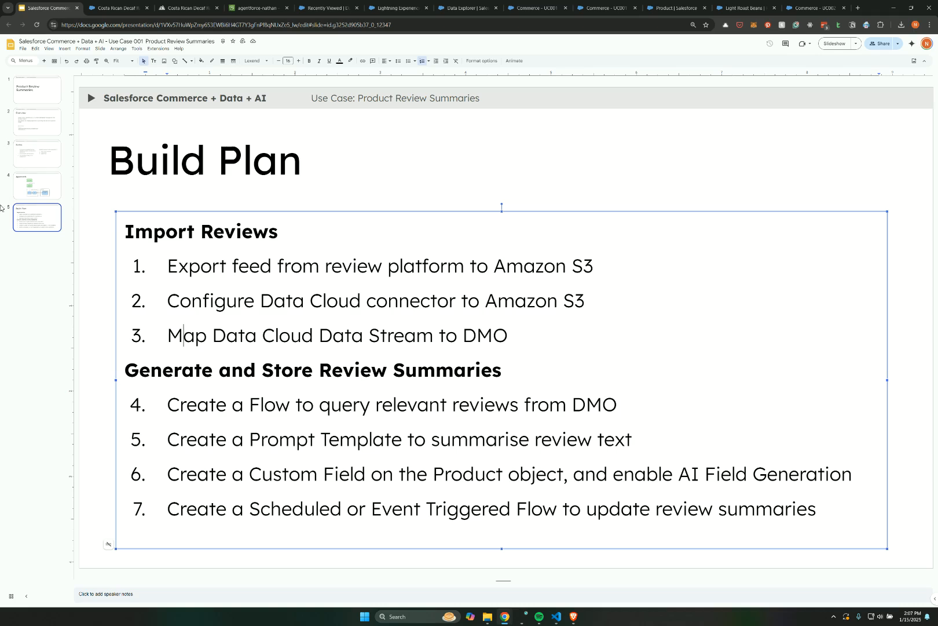
left_click(36, 185)
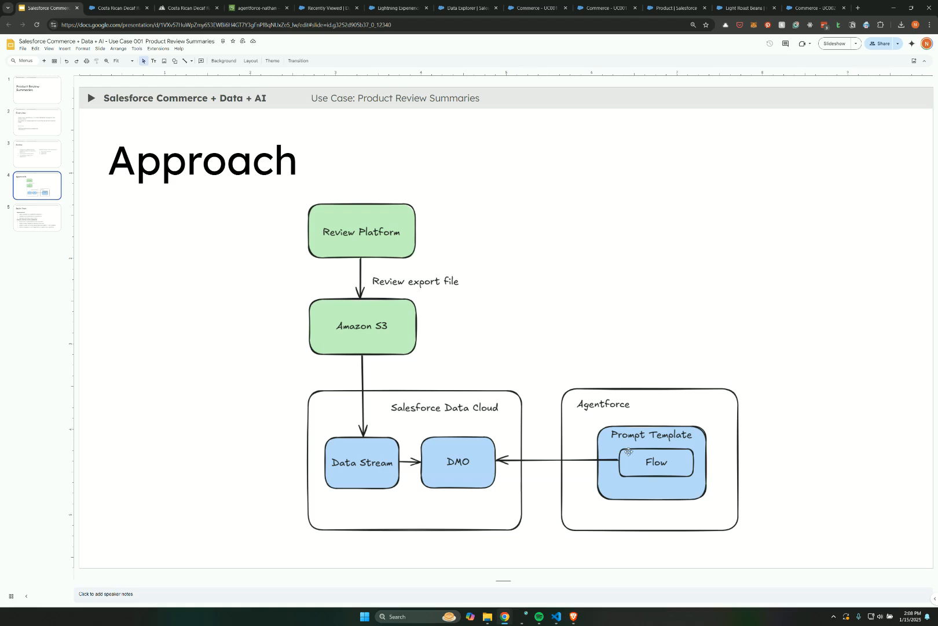
Inspect the Get Records and Add Prompt Instructions elements of the Get Product Reviews flow in Flow Builder
left_click(534, 8)
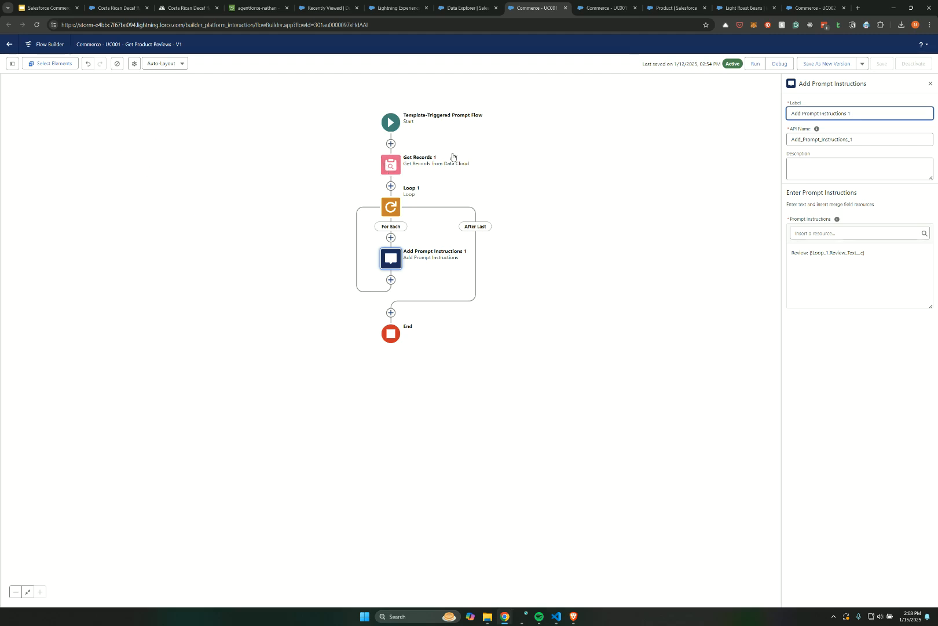
left_click(392, 165)
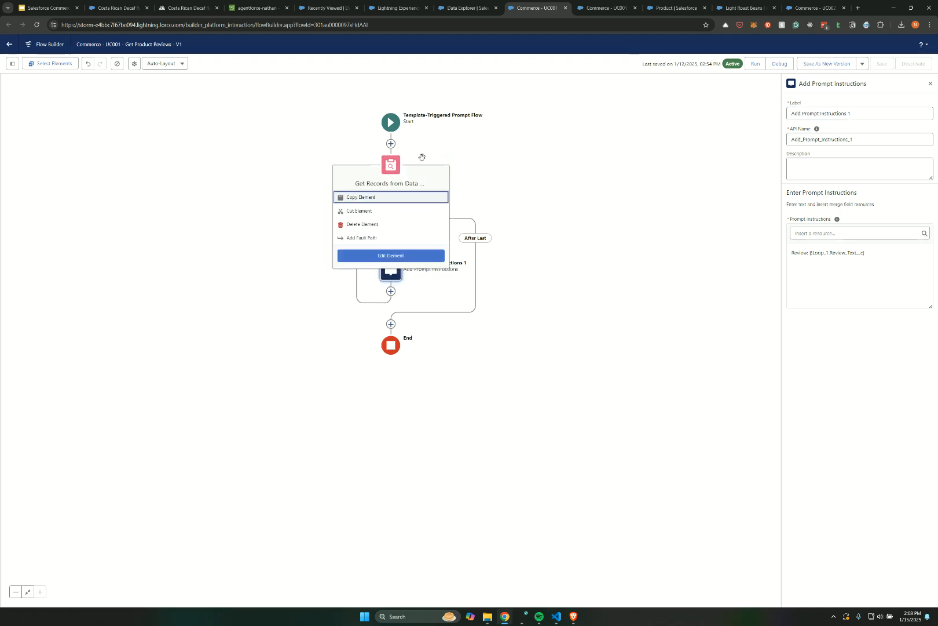
left_click(387, 256)
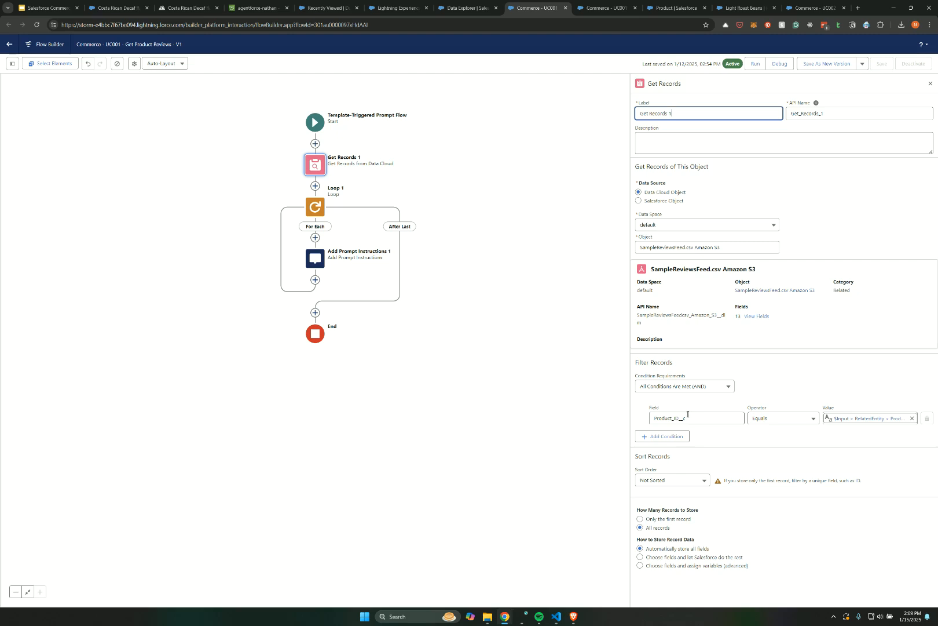
left_click(315, 261)
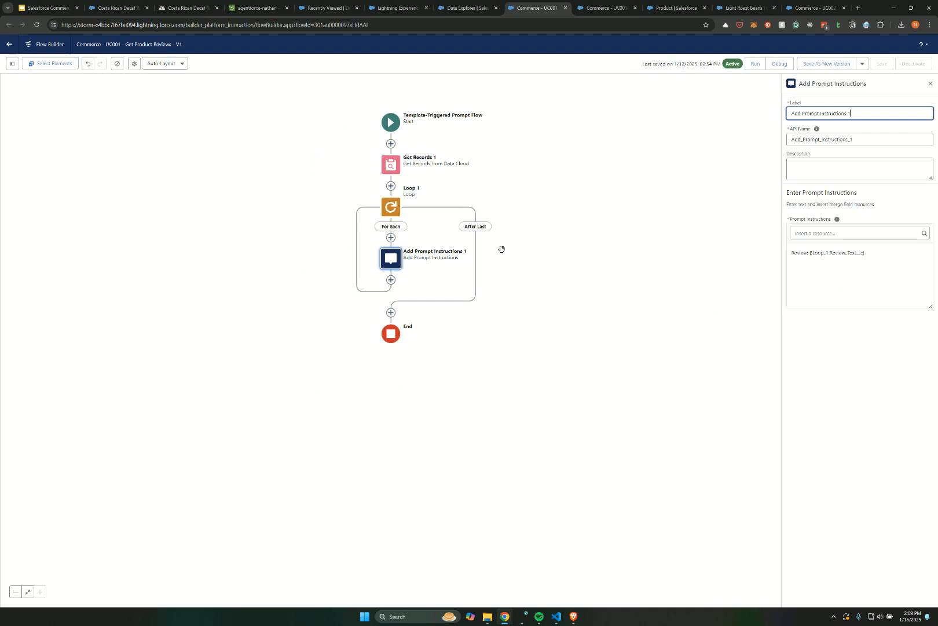
Revisit the Approach slide, and examine the resolved reviews and generated response of the Get Product Reviews template in Prompt Builder
left_click(48, 8)
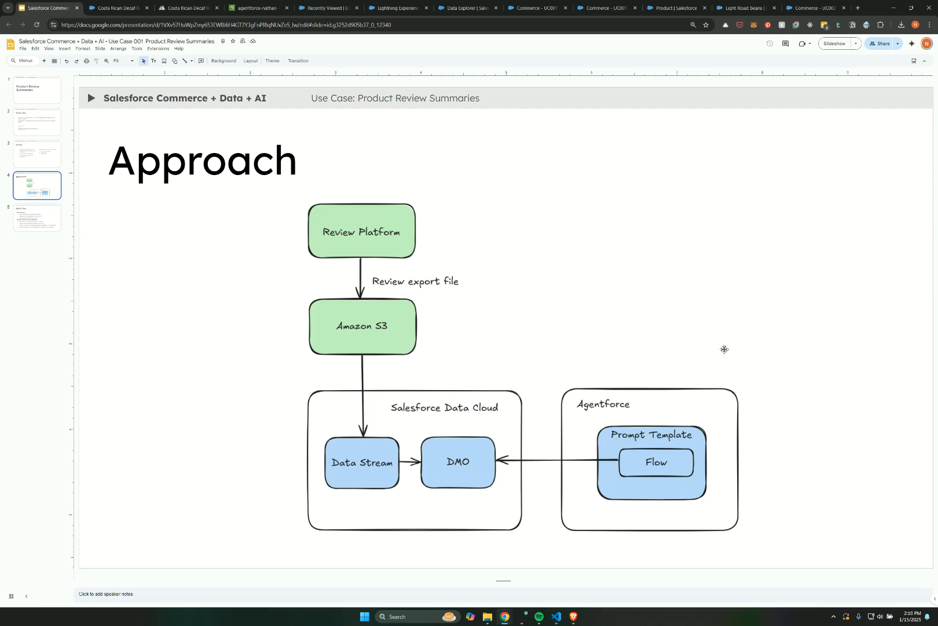
left_click(621, 11)
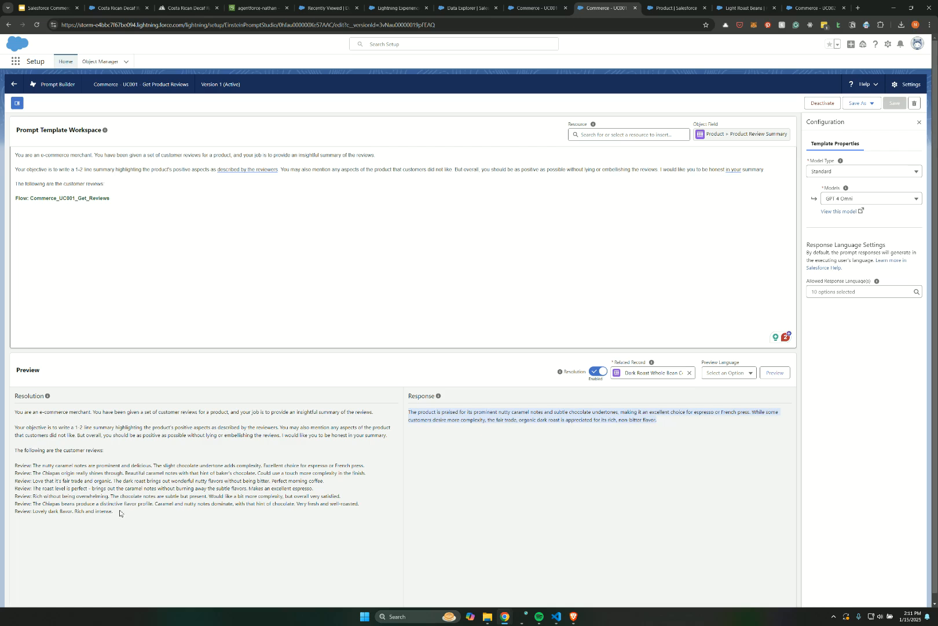
left_click_drag(75, 467, 123, 513)
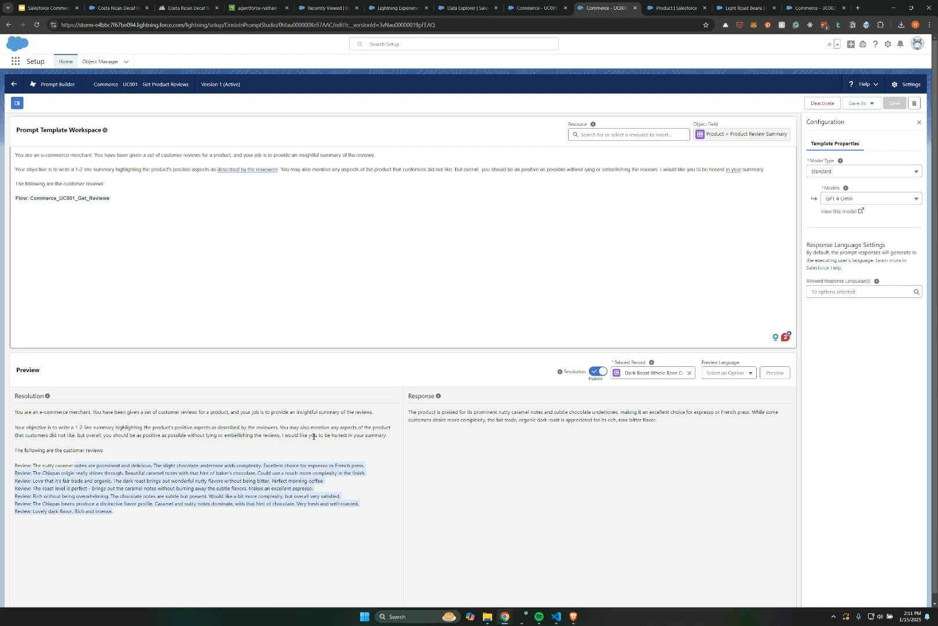
triple_click(472, 416)
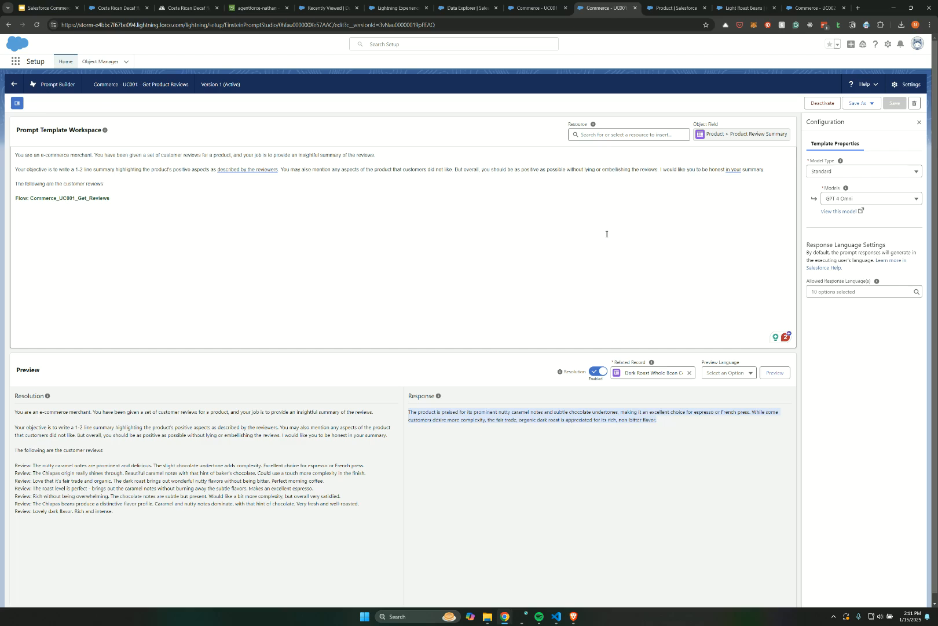
Look through the Product object's fields in Object Manager for the custom Product Review Summary field
left_click(677, 8)
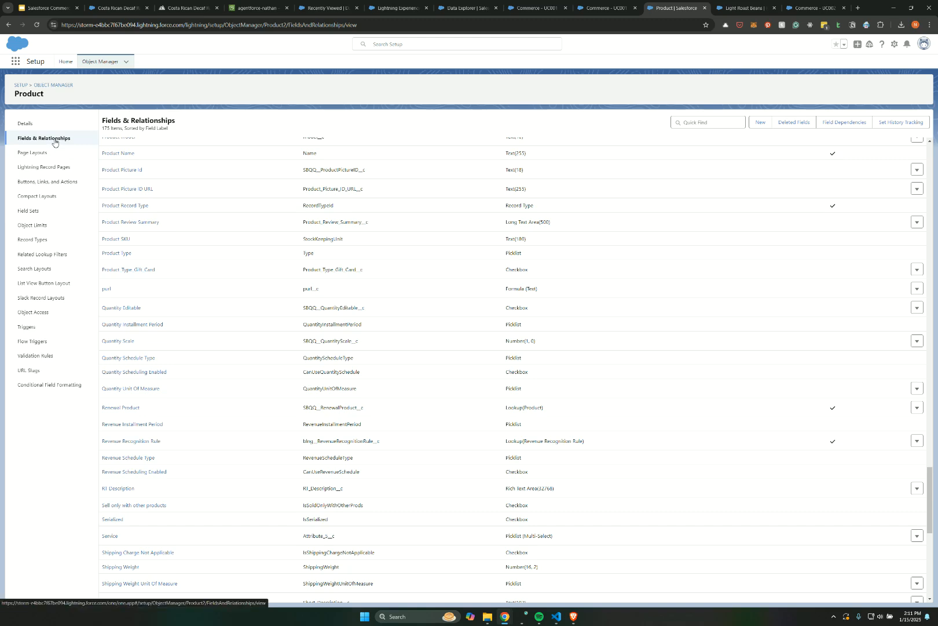
scroll(249, 269, "up", 3)
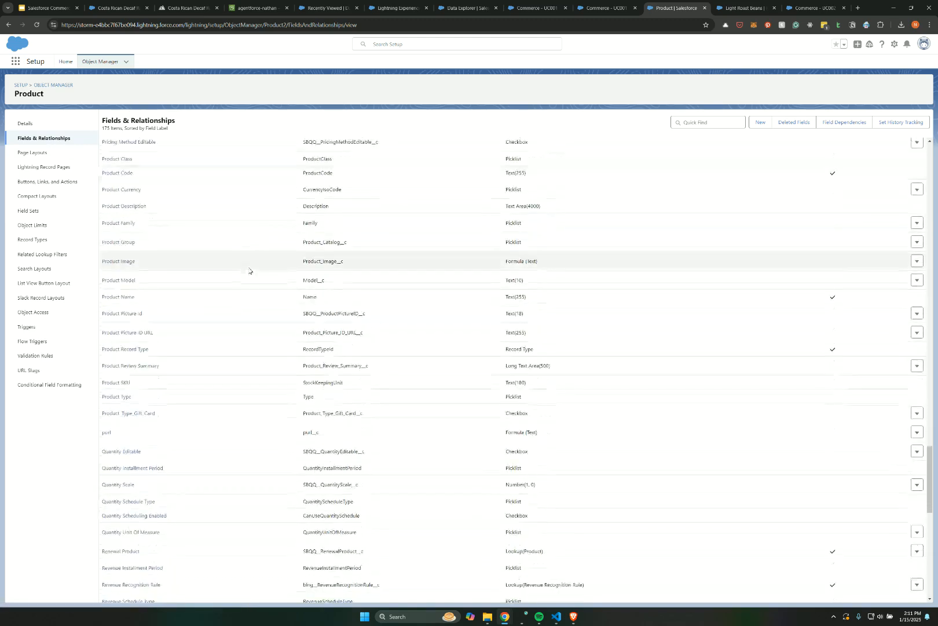
scroll(249, 269, "down", 1)
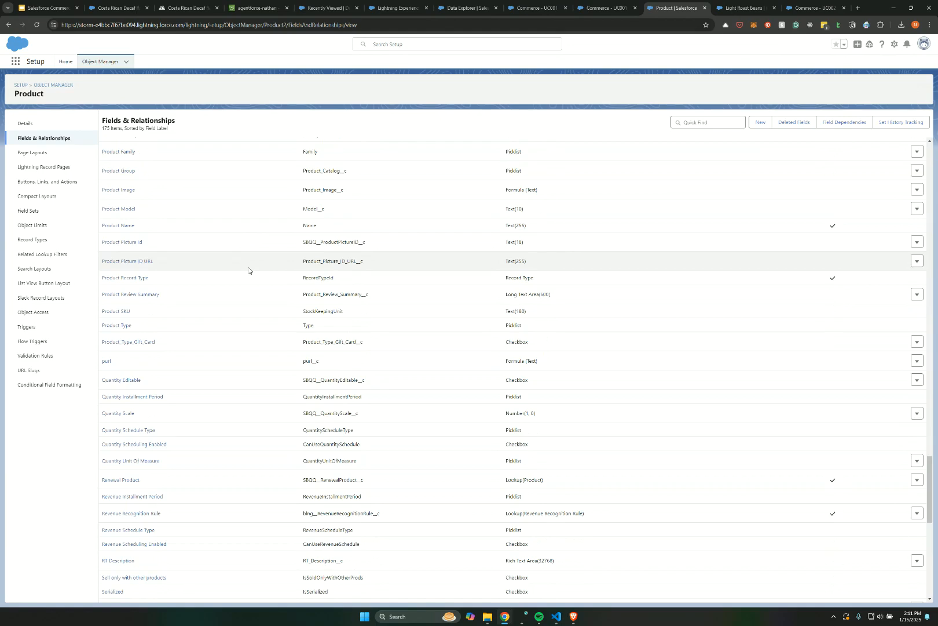
scroll(250, 271, "up", 5)
scroll(250, 271, "down", 6)
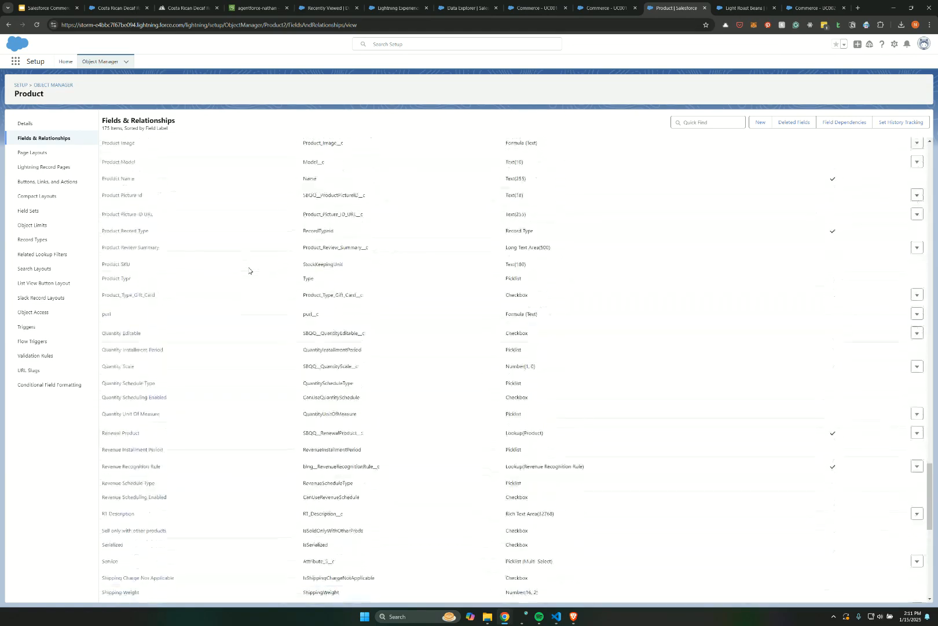
scroll(249, 269, "down", 3)
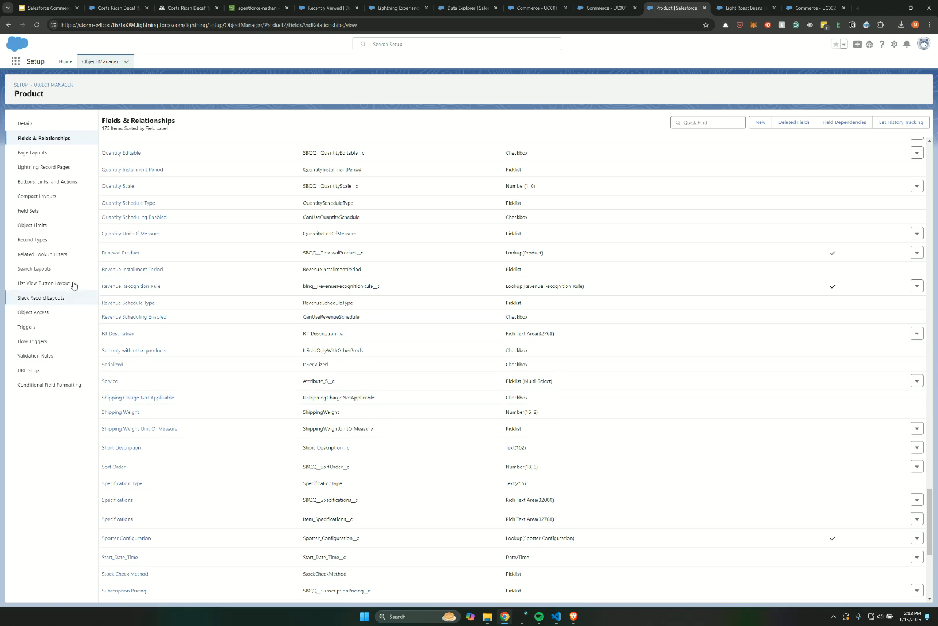
From the Light Roast Beans record, inspect the prompt template assigned to Product Review Summary in Lightning App Builder, and return to the record
left_click(738, 8)
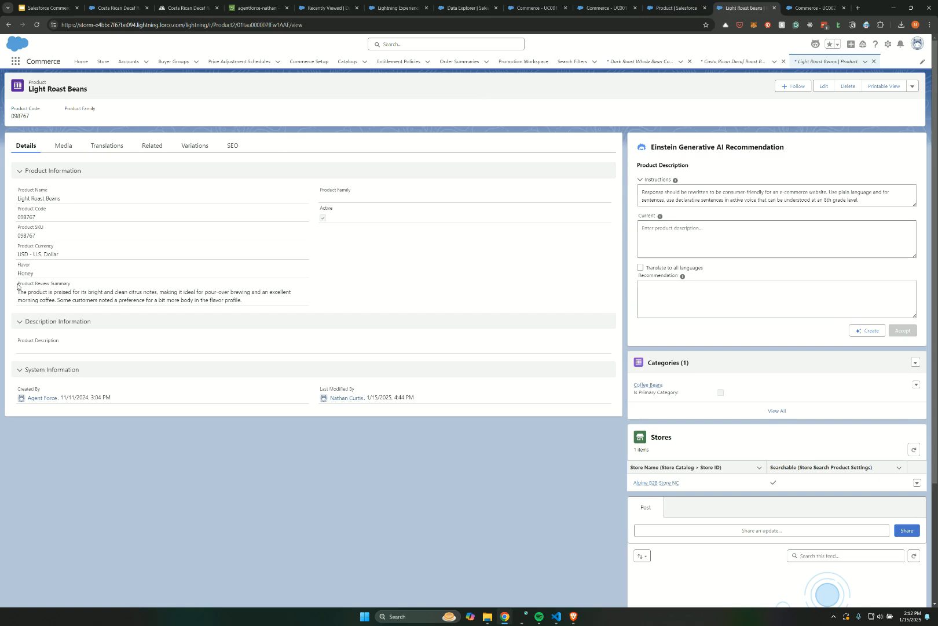
left_click_drag(18, 282, 73, 284)
left_click(886, 46)
scroll(866, 119, "down", 3)
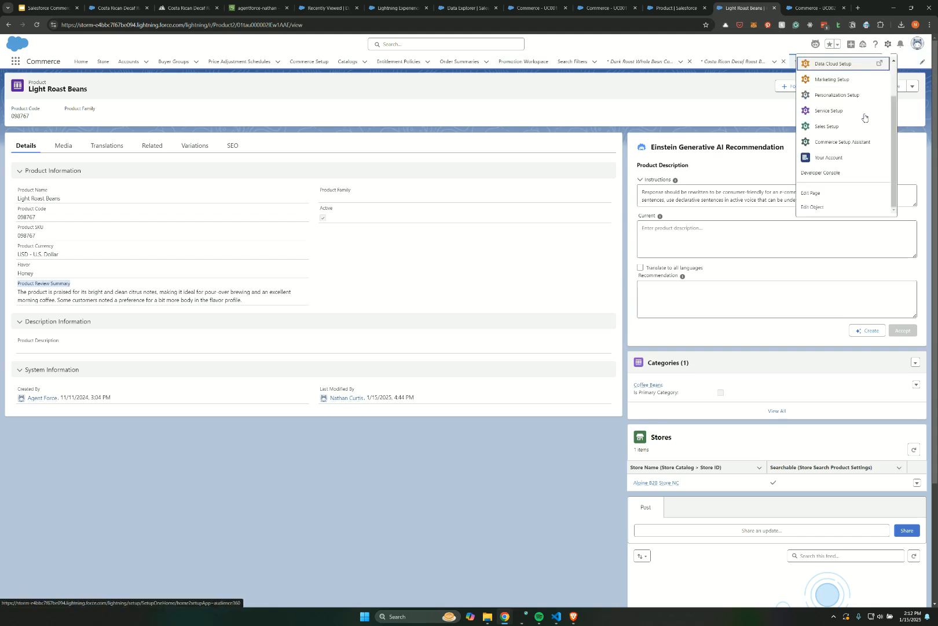
left_click(804, 194)
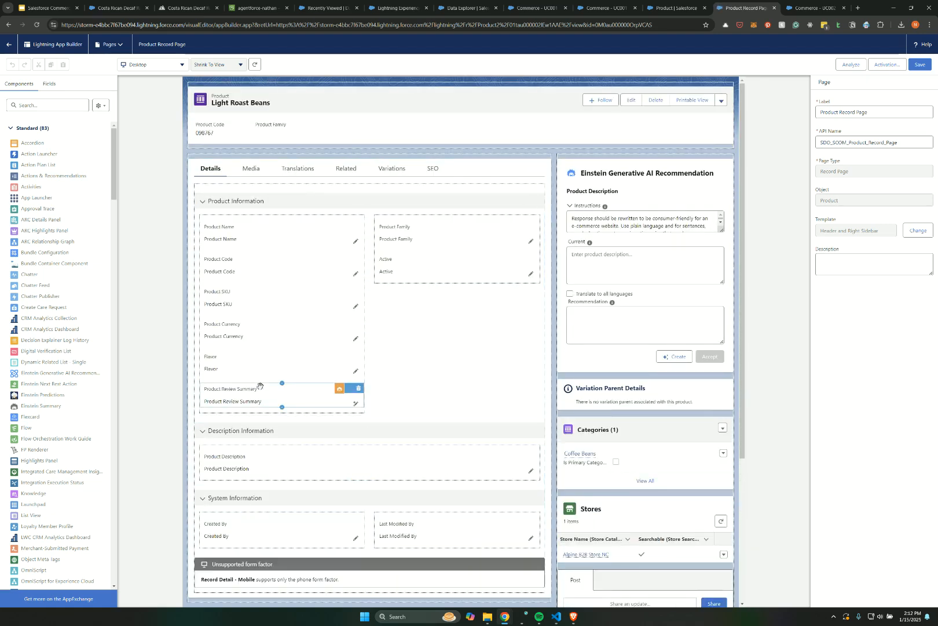
left_click(256, 392)
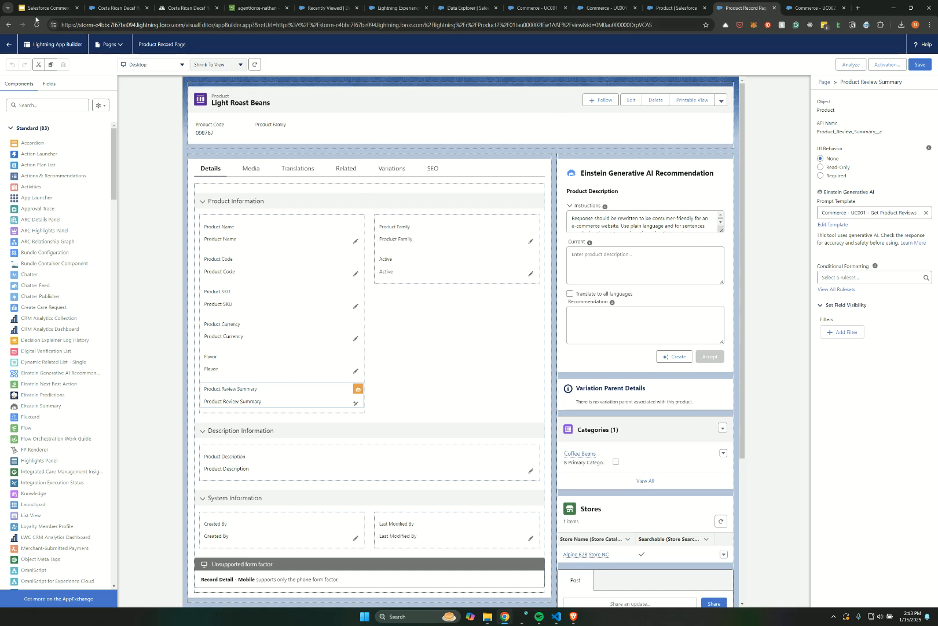
left_click(8, 25)
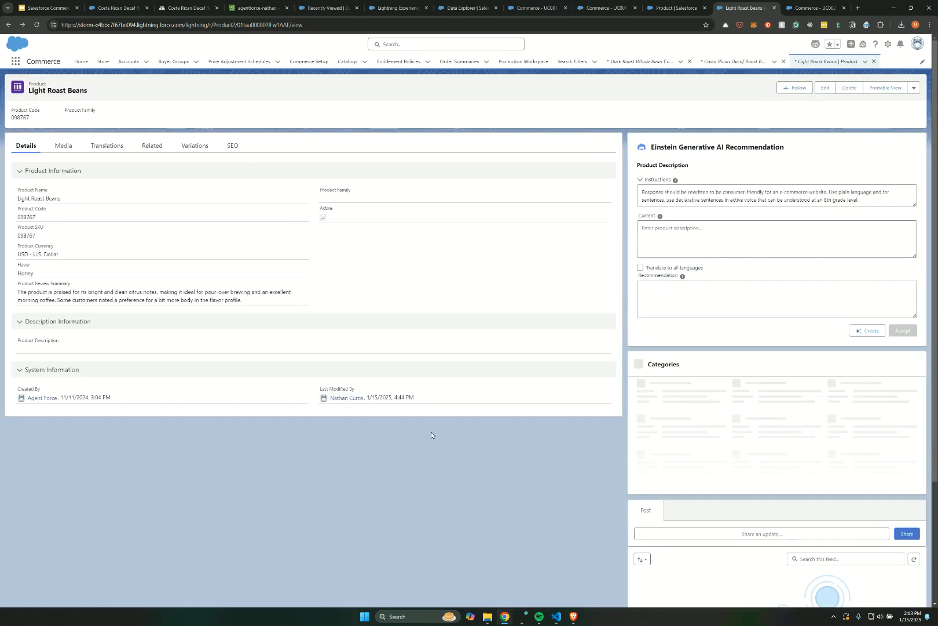
Generate a new Product Review Summary for Light Roast Beans with Einstein, save it to the product, and return to the presentation
left_click(824, 86)
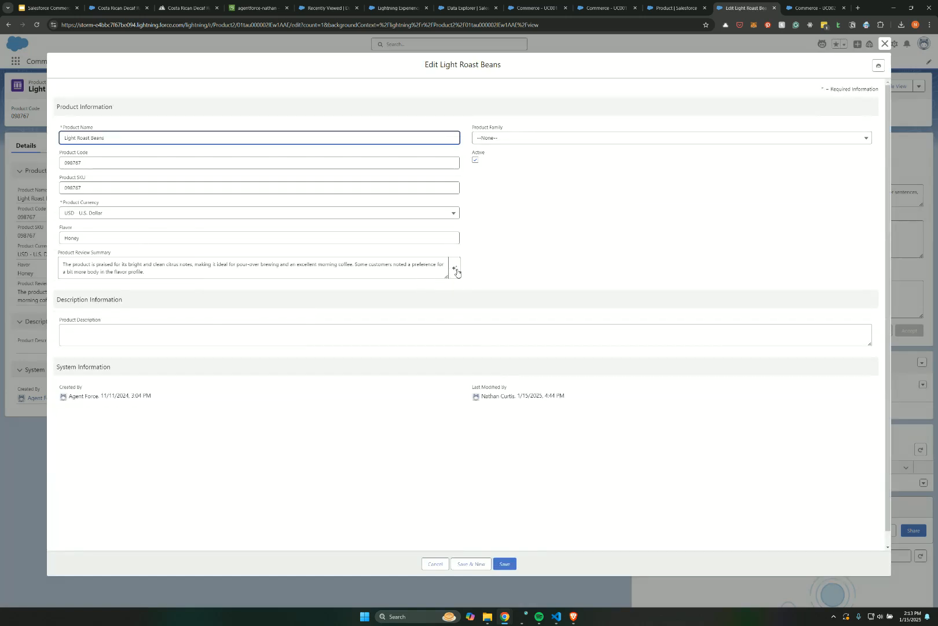
left_click(455, 270)
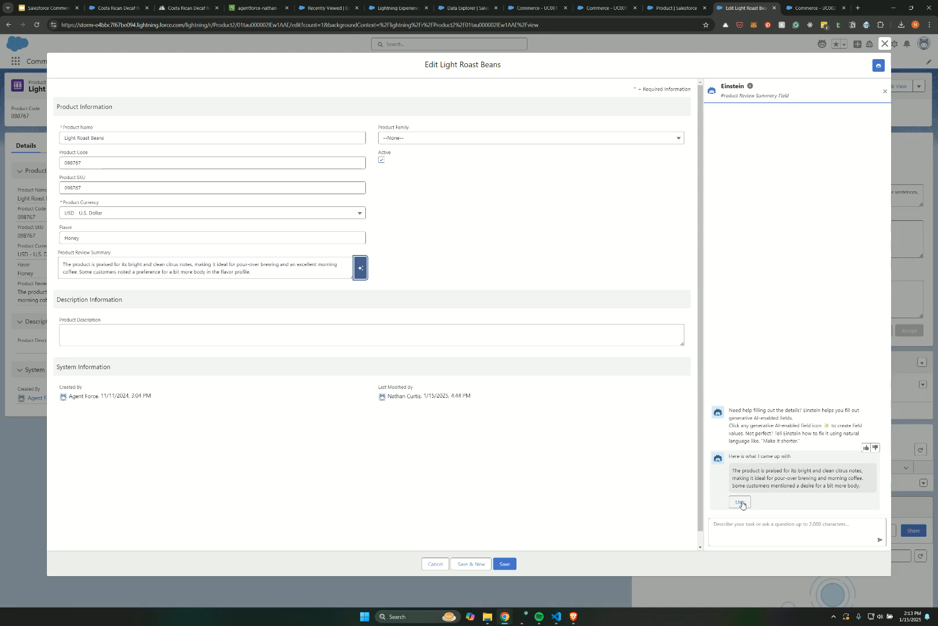
left_click(740, 502)
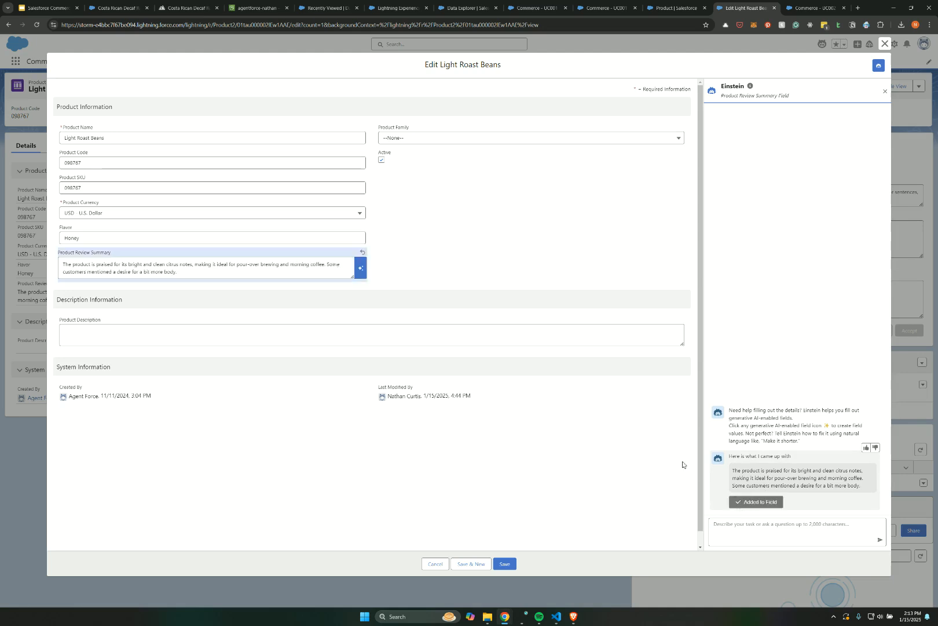
left_click(507, 567)
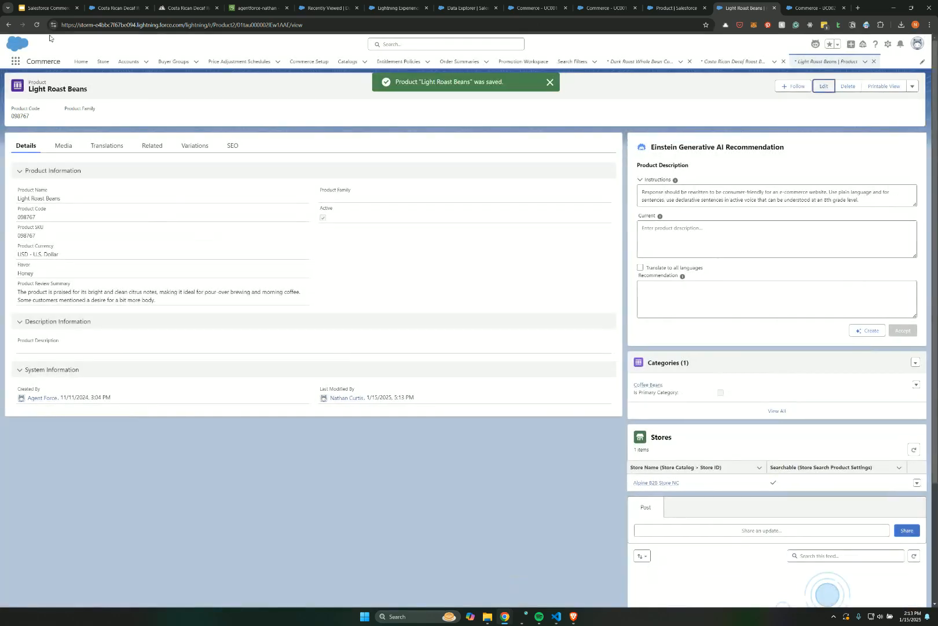
left_click(46, 10)
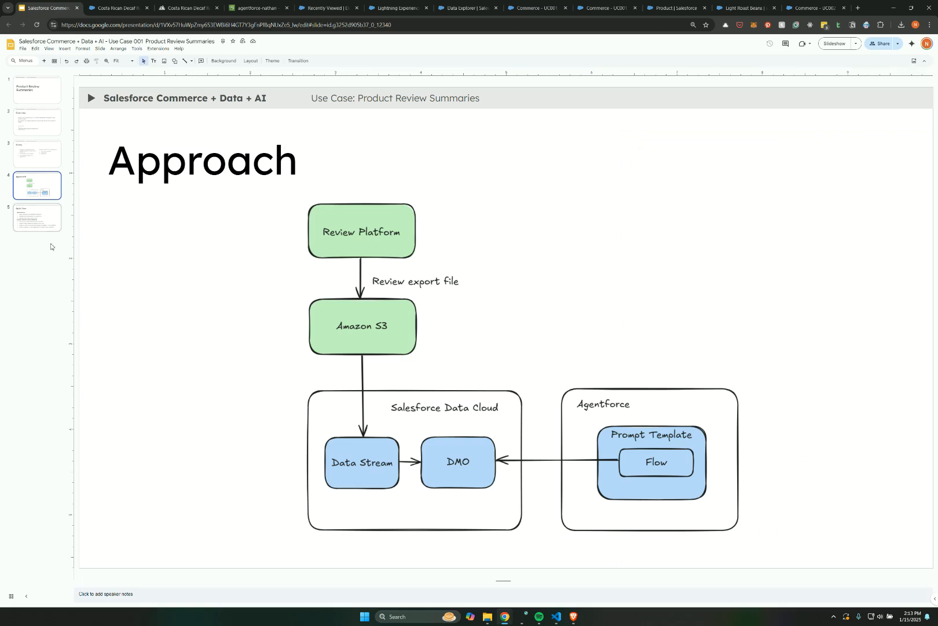